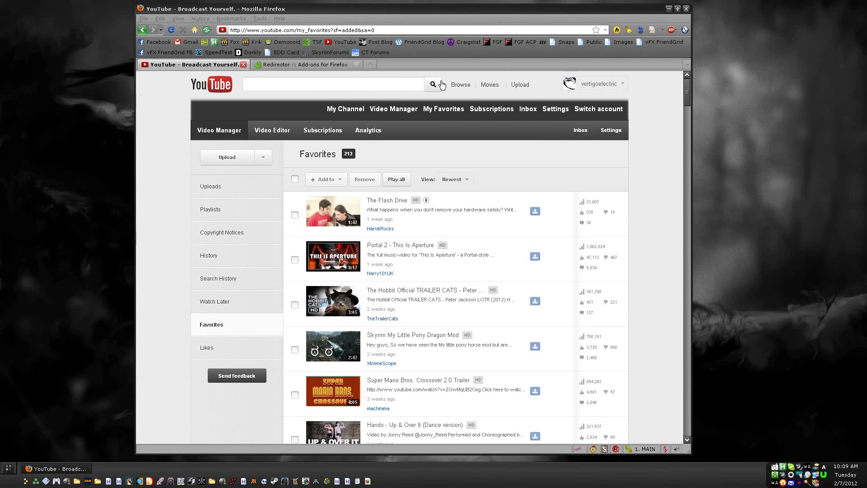
Change sf=added to sf=favorited in the favorites address and reload the list
click(344, 30)
click(344, 30)
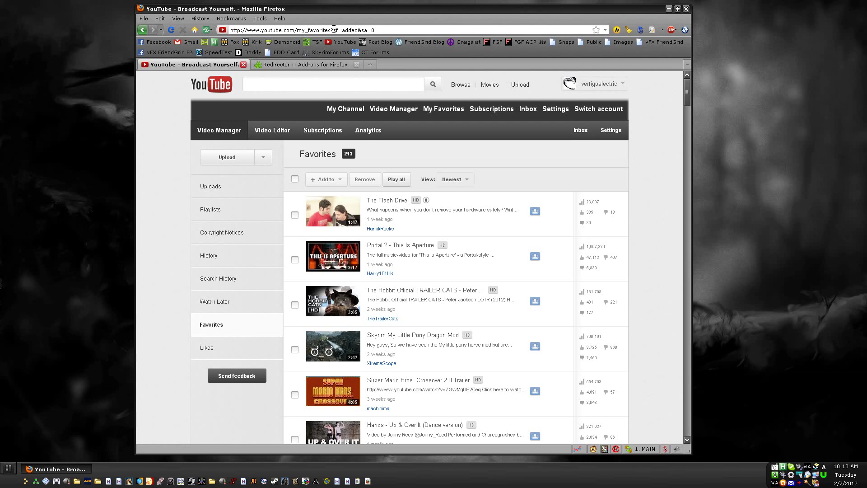
drag(334, 30, 358, 27)
double_click(347, 28)
text(favorited)
key(Return)
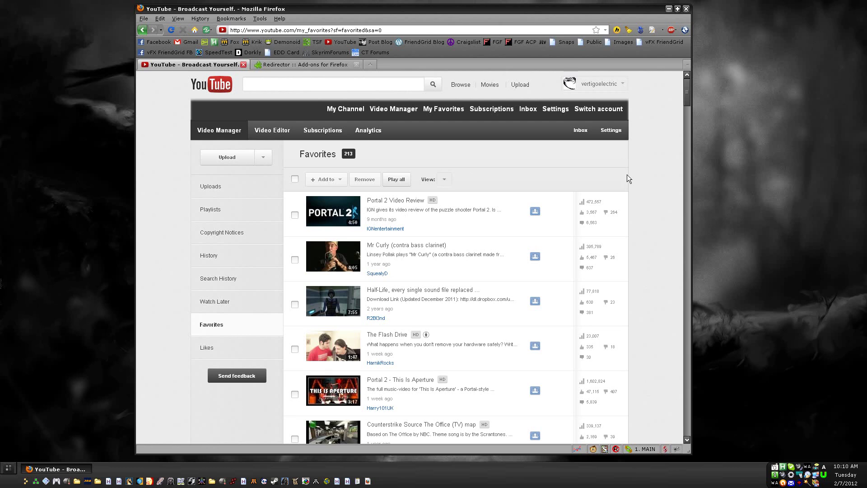
Strip the ?sf=favorited&sa=0 query string and reload the bare favorites address
click(330, 30)
drag(330, 30, 396, 30)
key(BackSpace)
key(Return)
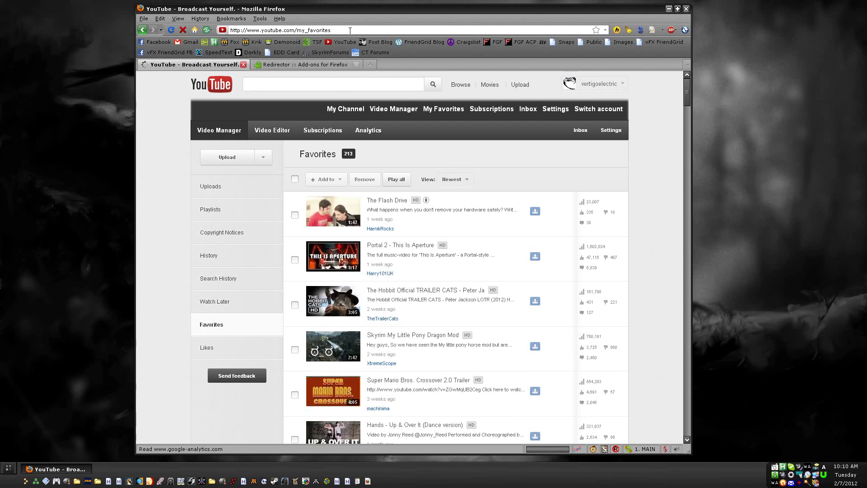
Append ?sf=favorited to the favorites address and load it
click(339, 30)
click(339, 30)
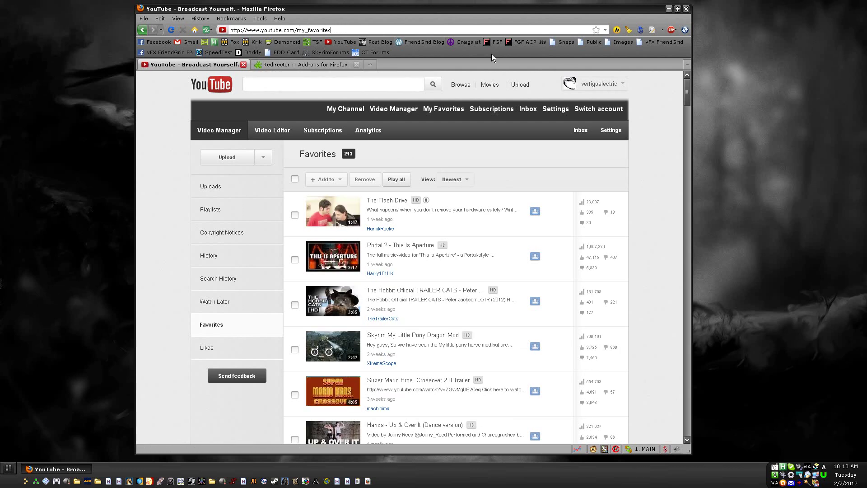
text(?)
text(sf=new)
key(BackSpace)
key(BackSpace)
key(BackSpace)
text(favorited)
key(Return)
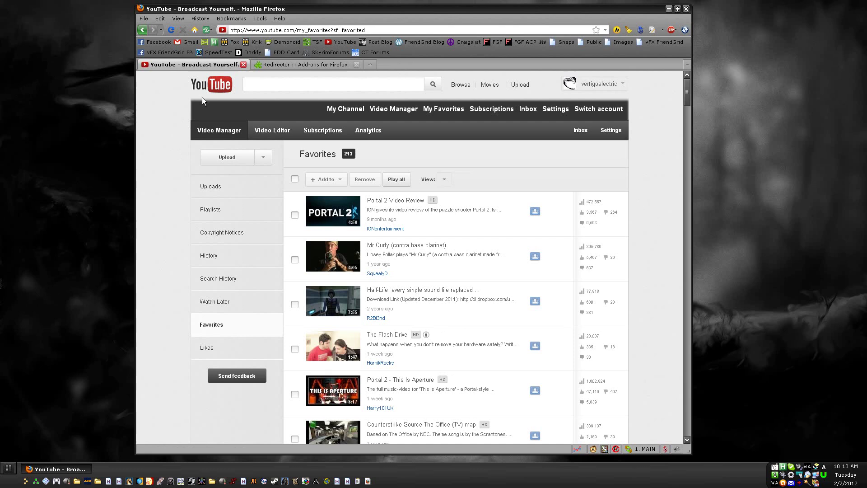
click(279, 66)
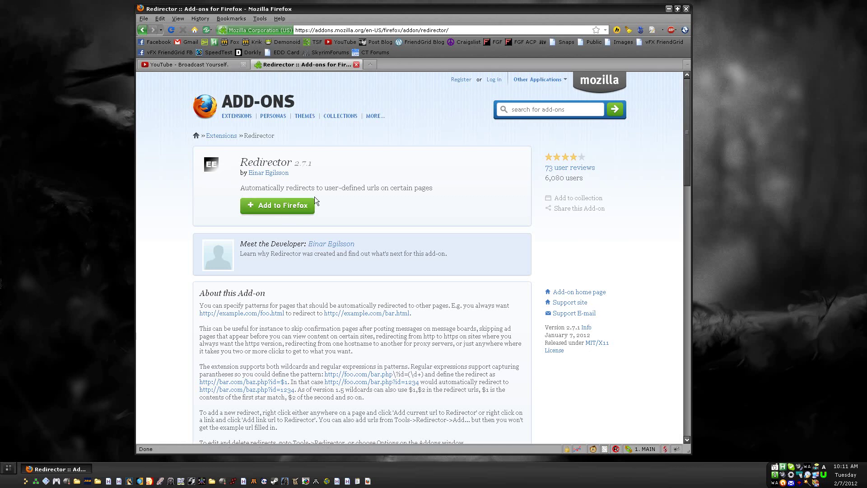
click(219, 64)
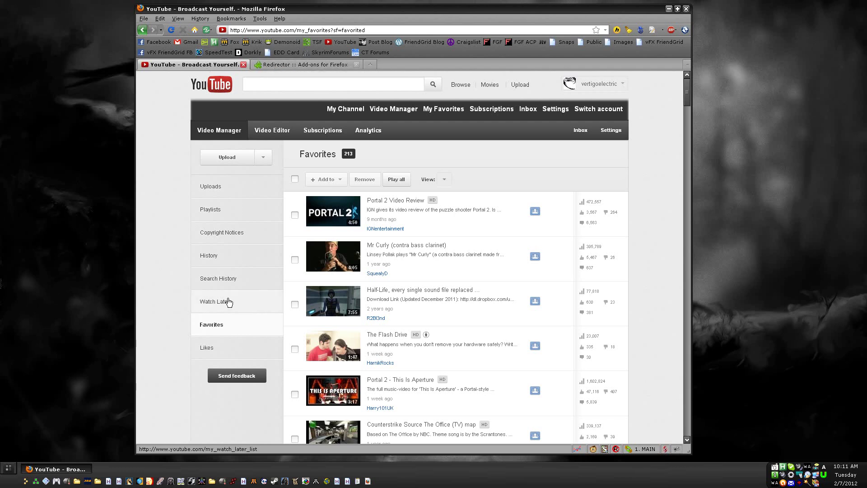
click(278, 64)
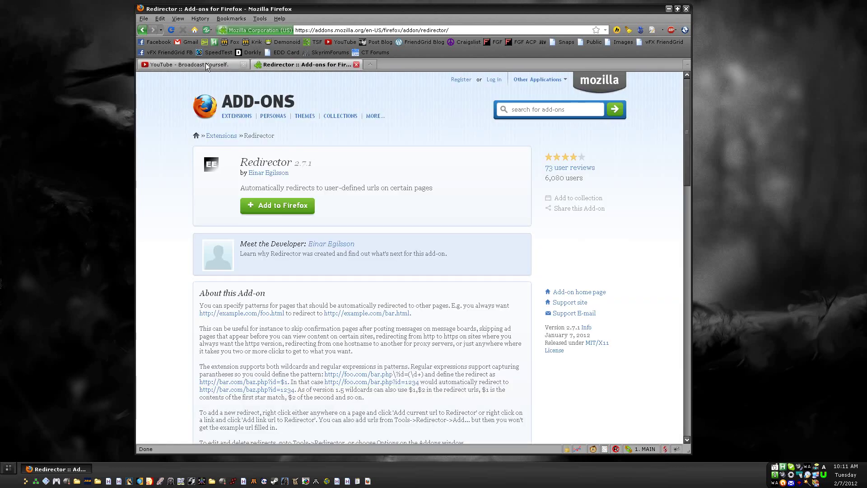
click(197, 64)
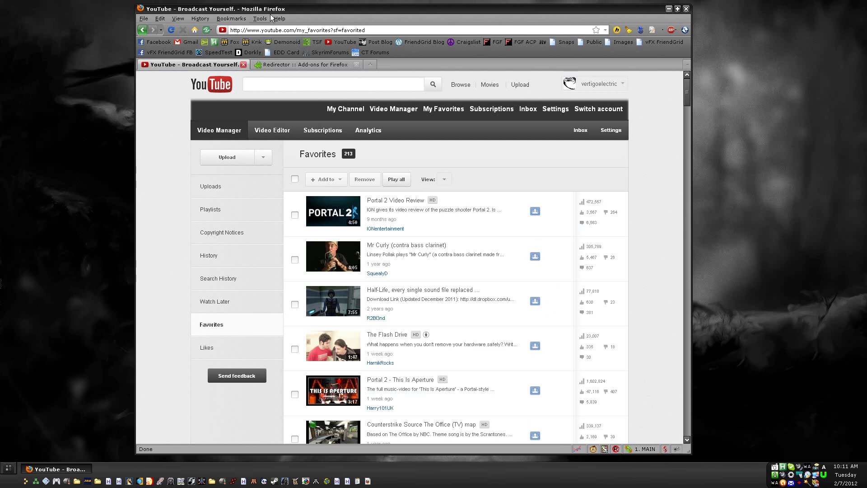
Bring up Redirector's rule list and select the my_favorites redirect rule
click(616, 449)
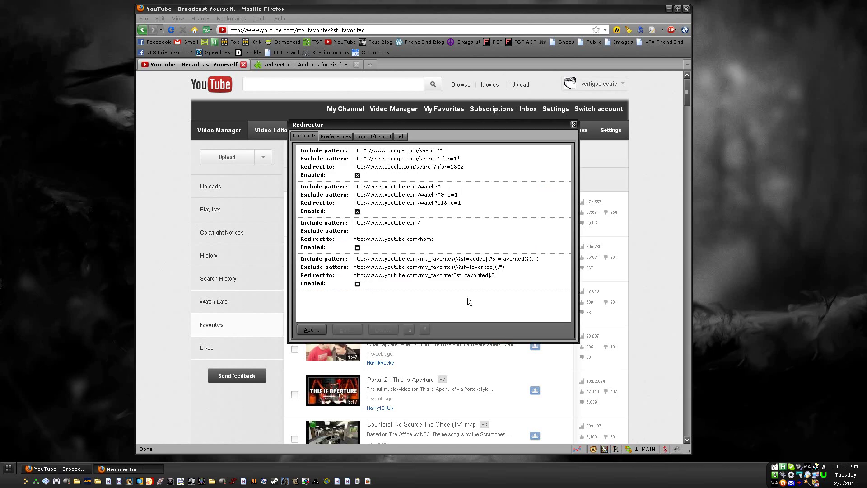
drag(411, 127, 397, 117)
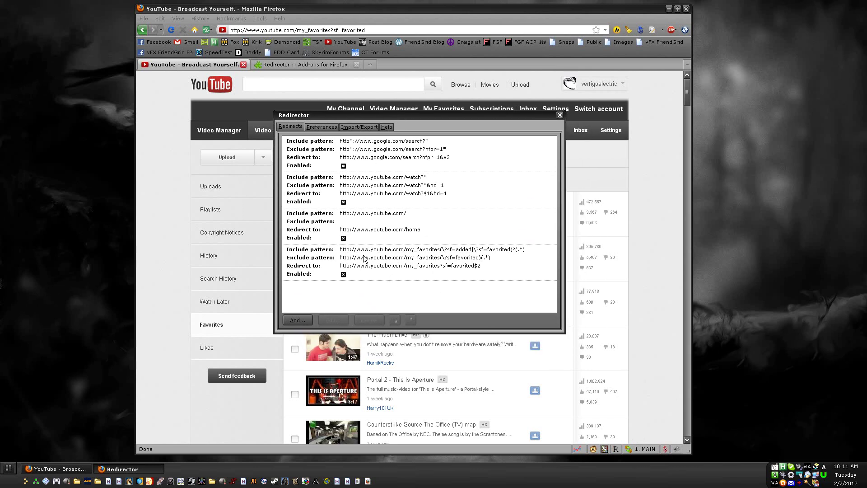
click(397, 266)
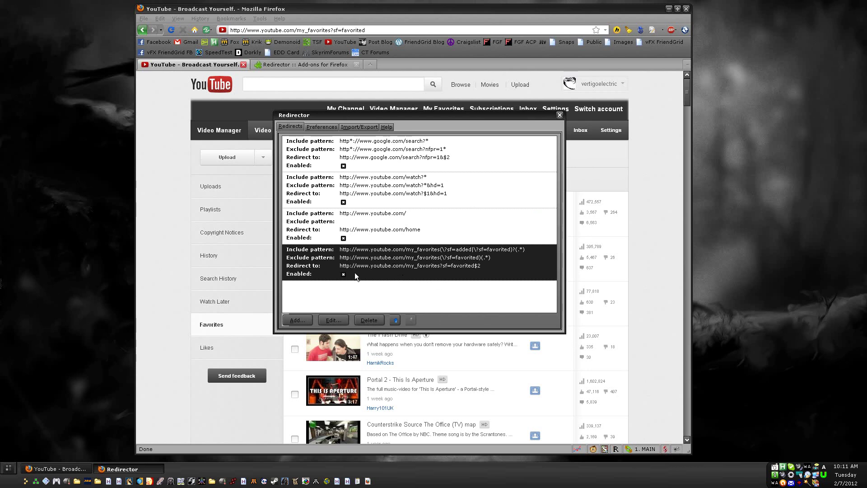
click(342, 318)
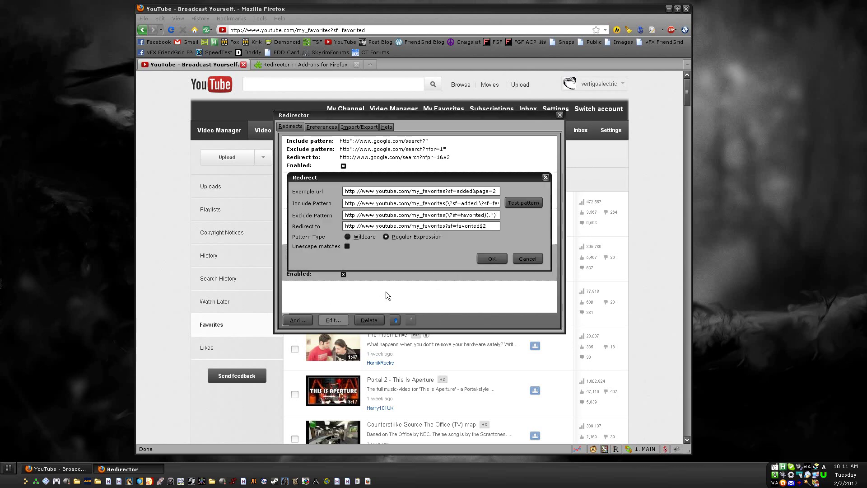
drag(456, 178, 458, 142)
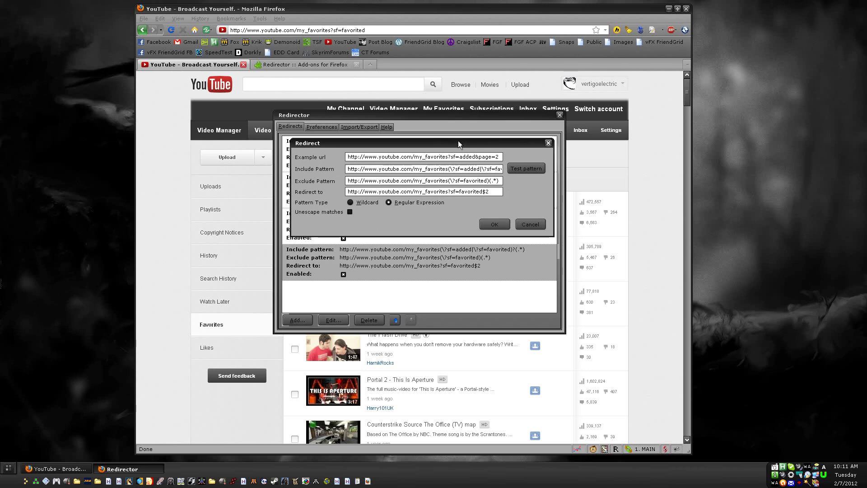
drag(484, 169, 503, 169)
click(485, 169)
drag(407, 169, 329, 172)
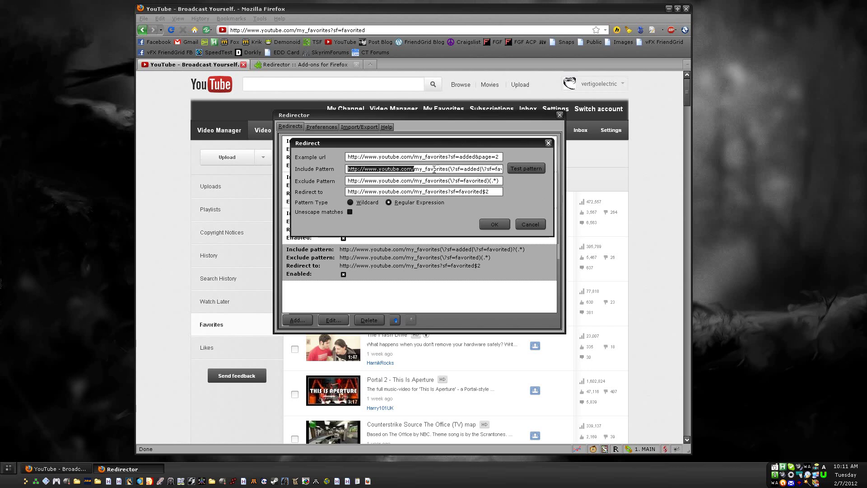
click(458, 169)
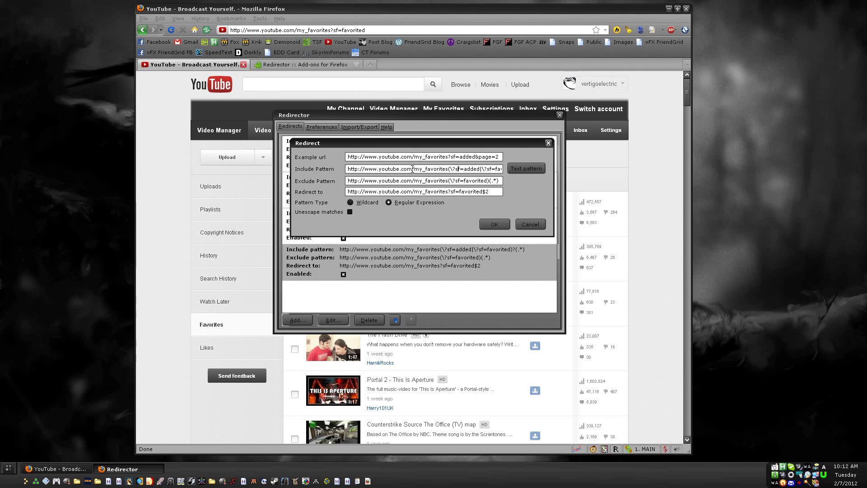
drag(412, 169, 335, 169)
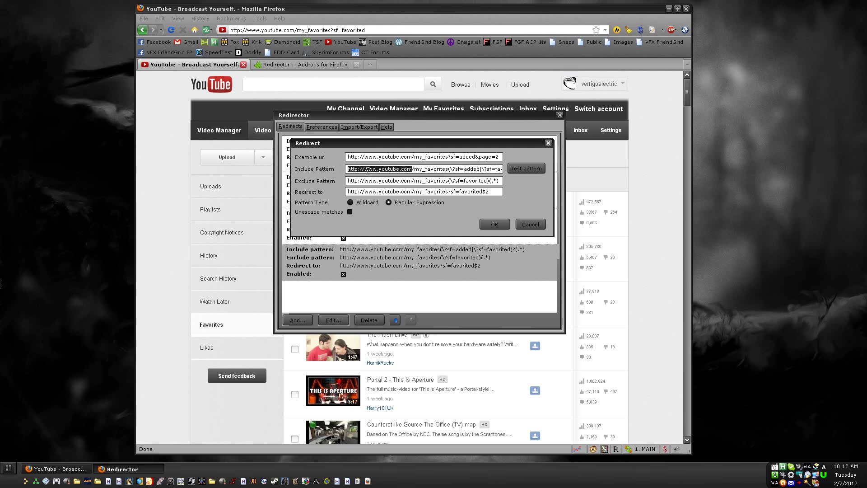
click(412, 170)
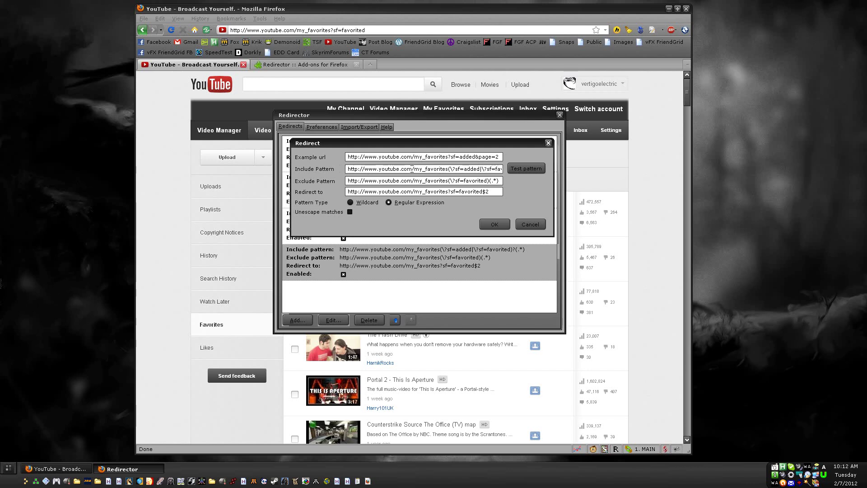
drag(412, 169, 526, 170)
drag(378, 169, 365, 170)
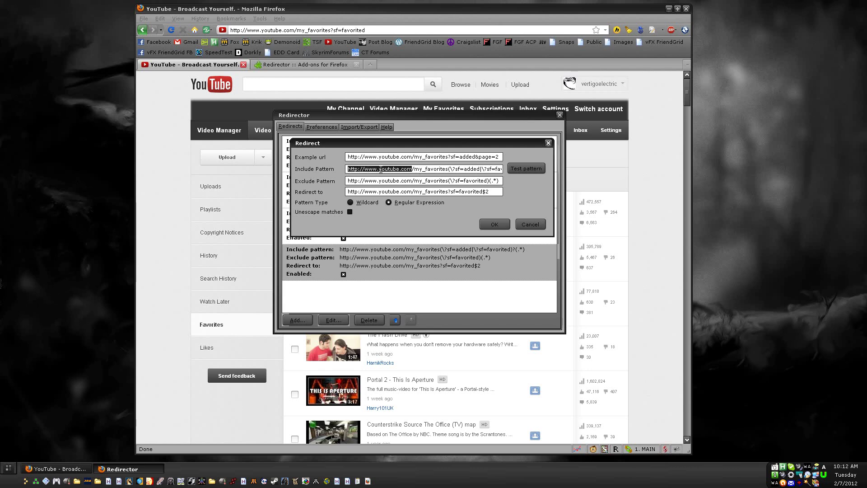
click(440, 167)
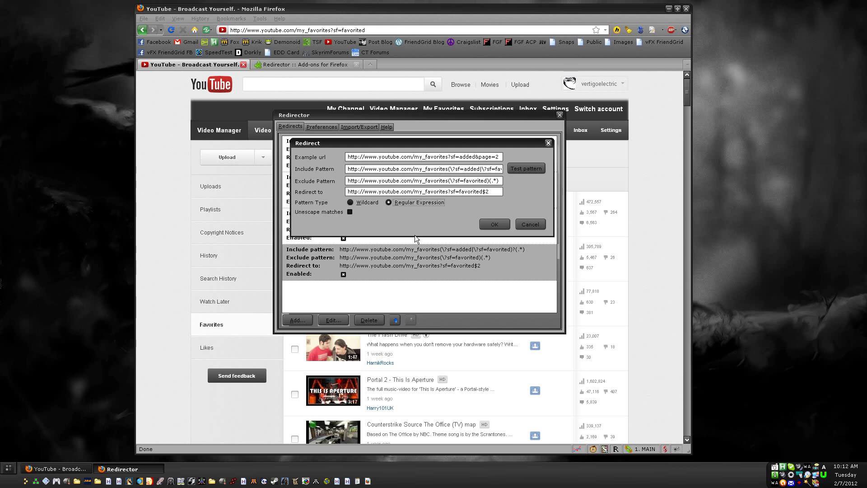
Accept the rule, close the Redirector windows, and scroll through the sf=favorited Favorites list
click(495, 225)
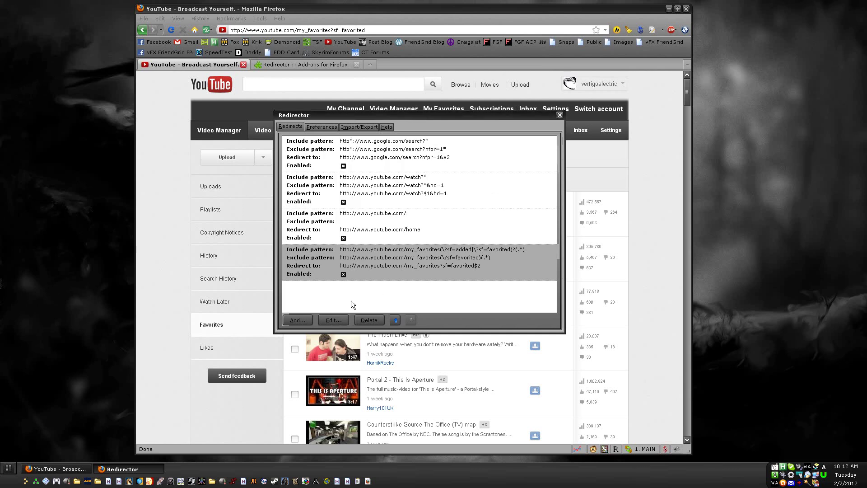
click(560, 114)
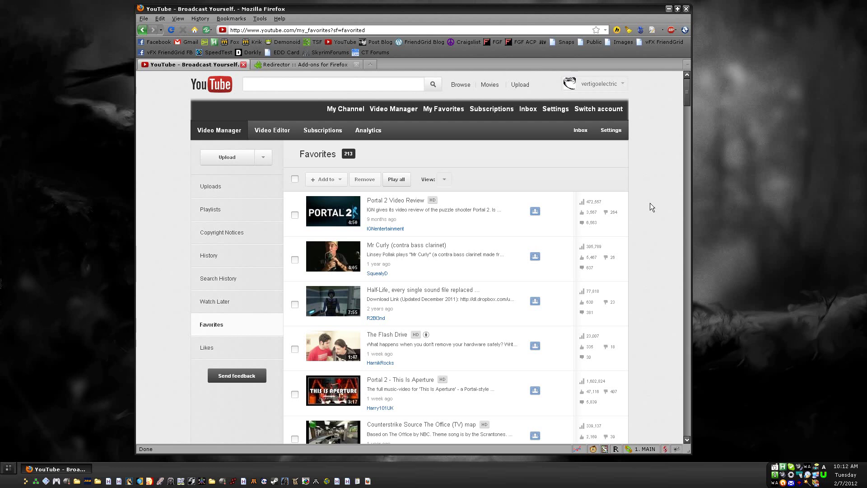
scroll(651, 203, down, 5)
scroll(652, 204, up, 5)
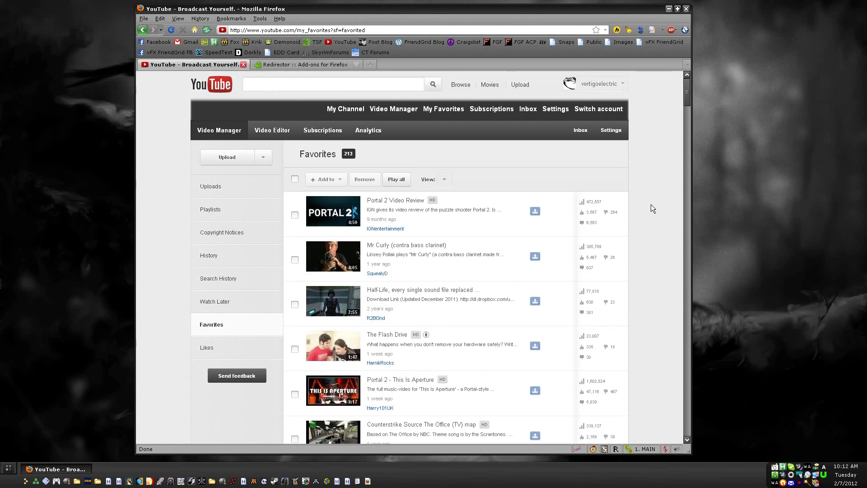